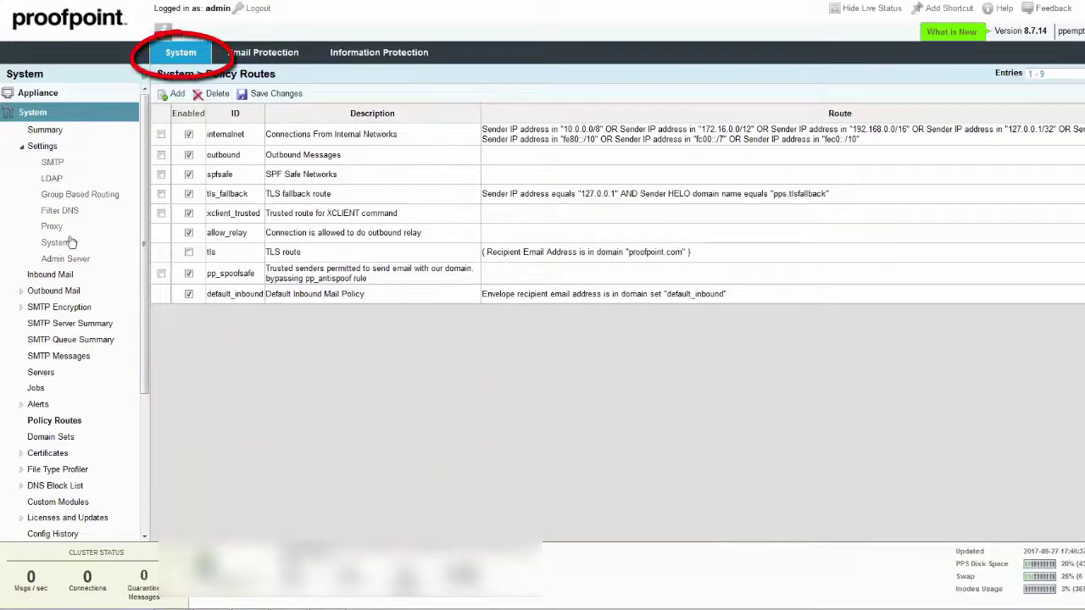
# Review the TLS Domains list under SMTP Encryption and the tlsfallback profile in the SMTP settings
pyautogui.click(63, 307)
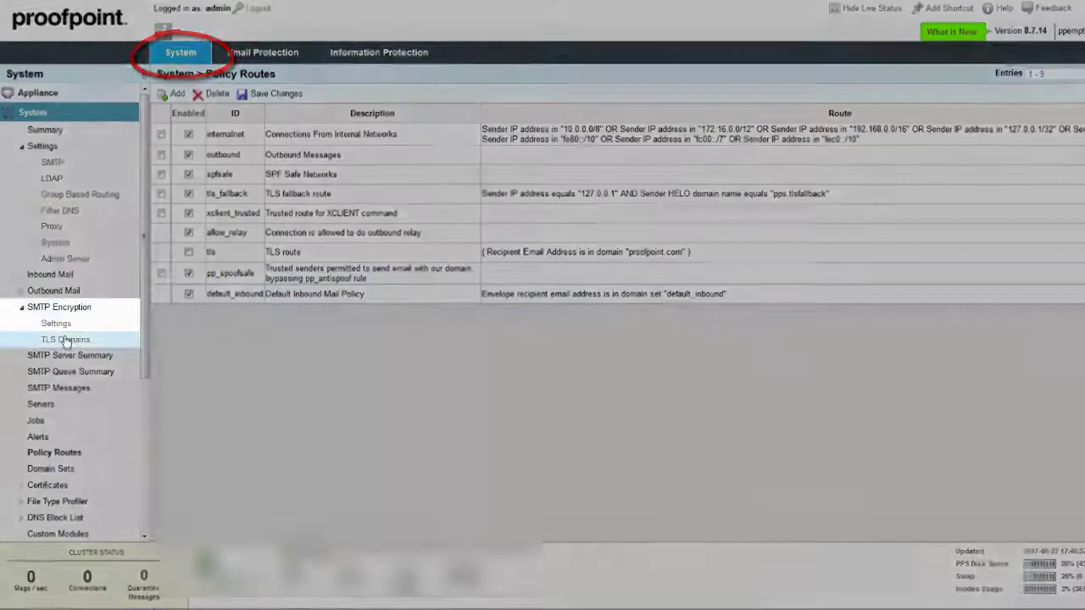
pyautogui.click(66, 340)
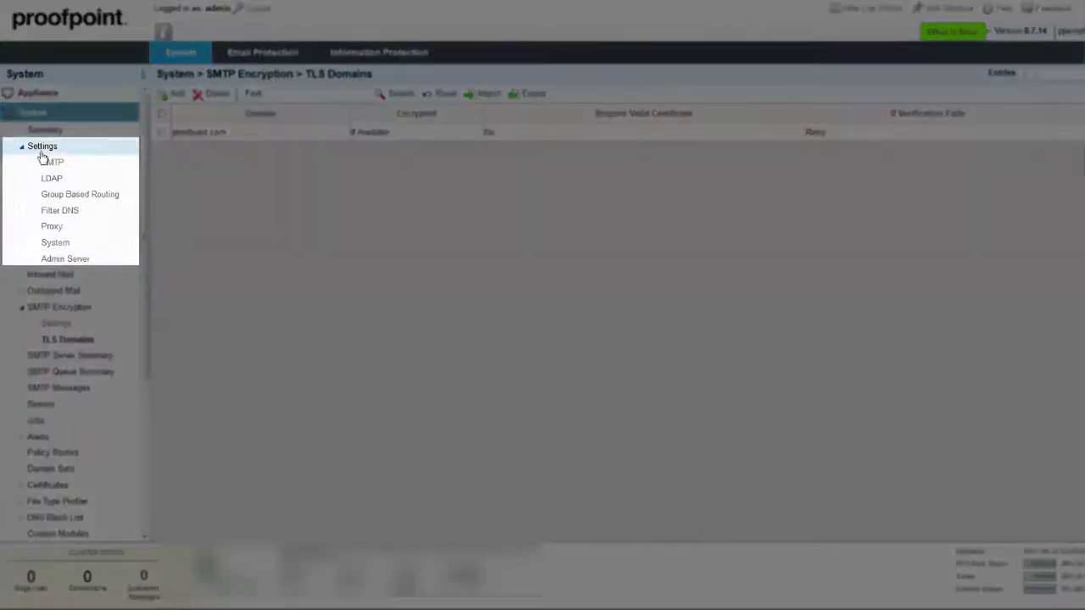
pyautogui.click(48, 166)
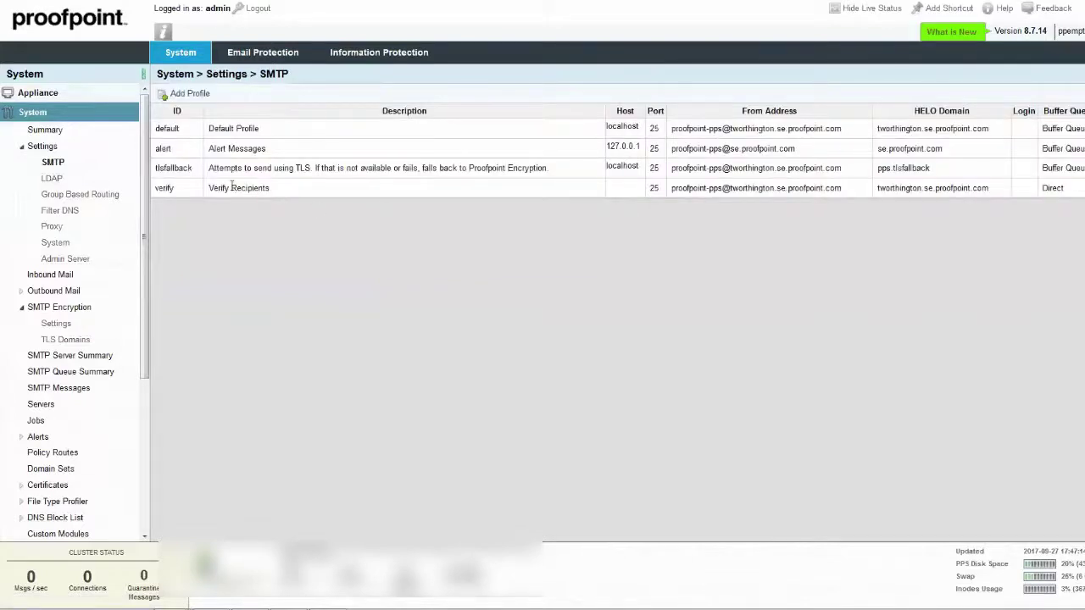
pyautogui.click(174, 175)
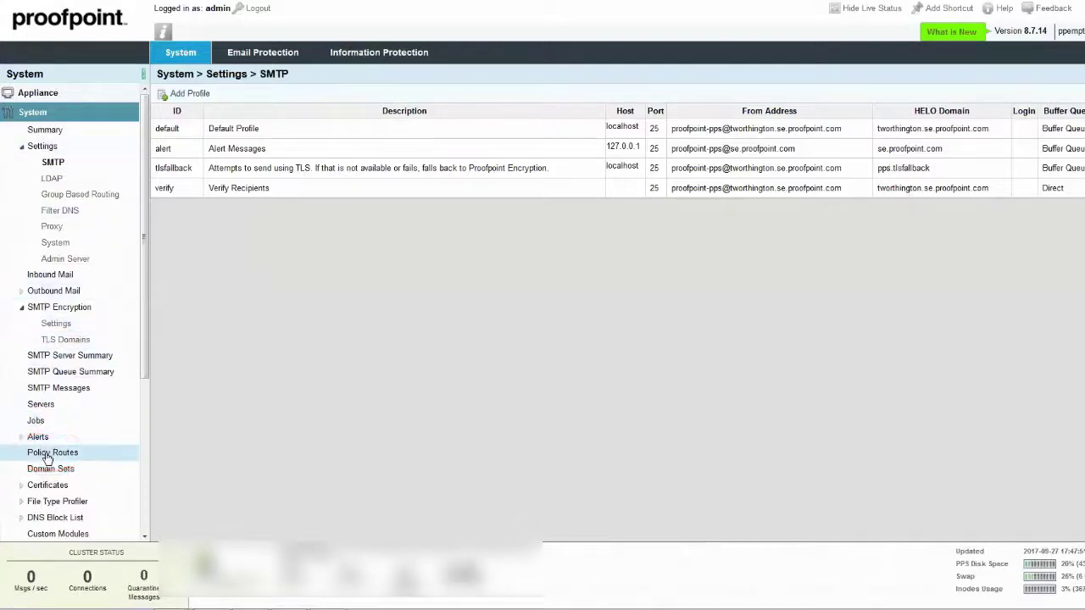
# Review the conditions of the tls_fallback policy route and close it without changes
pyautogui.click(47, 455)
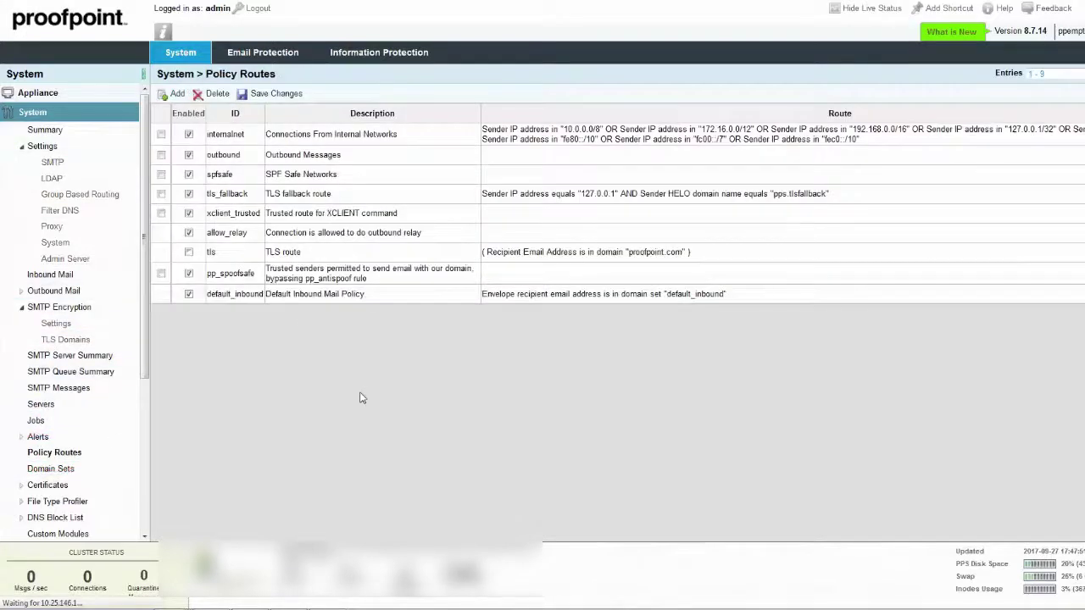
pyautogui.click(226, 194)
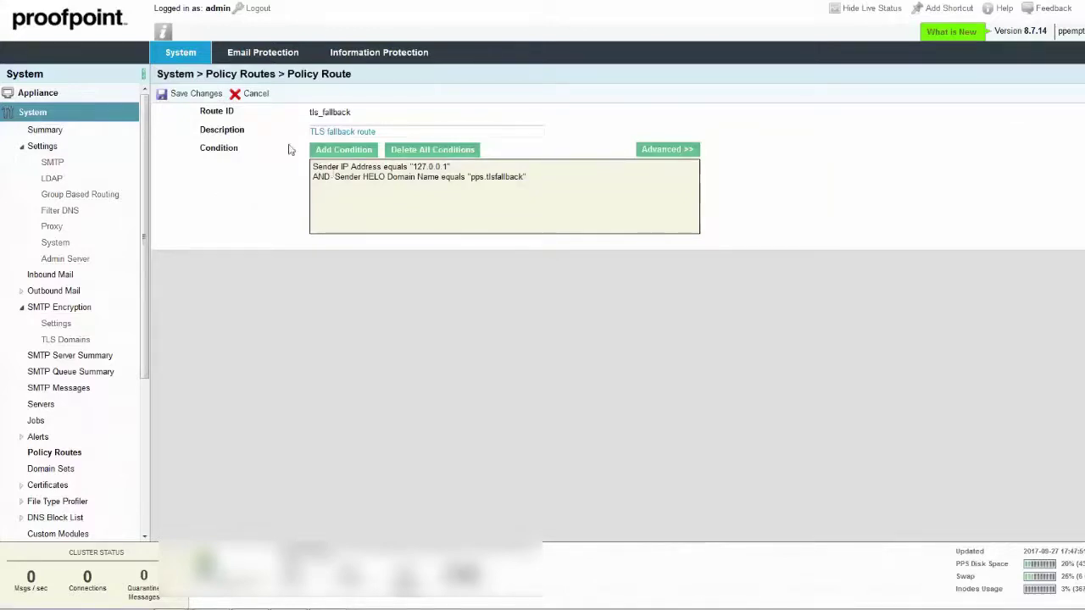
pyautogui.click(252, 95)
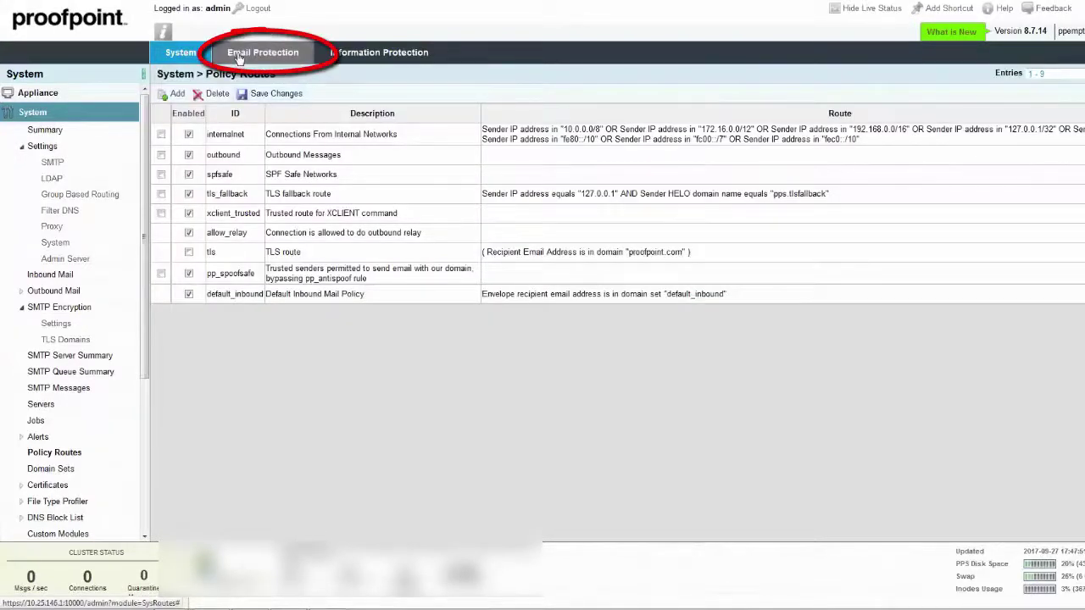
# Start a new enabled Email Firewall rule with ID encrypt_catchall and description "Encrypt only TLS Fallback Messages"
pyautogui.click(240, 55)
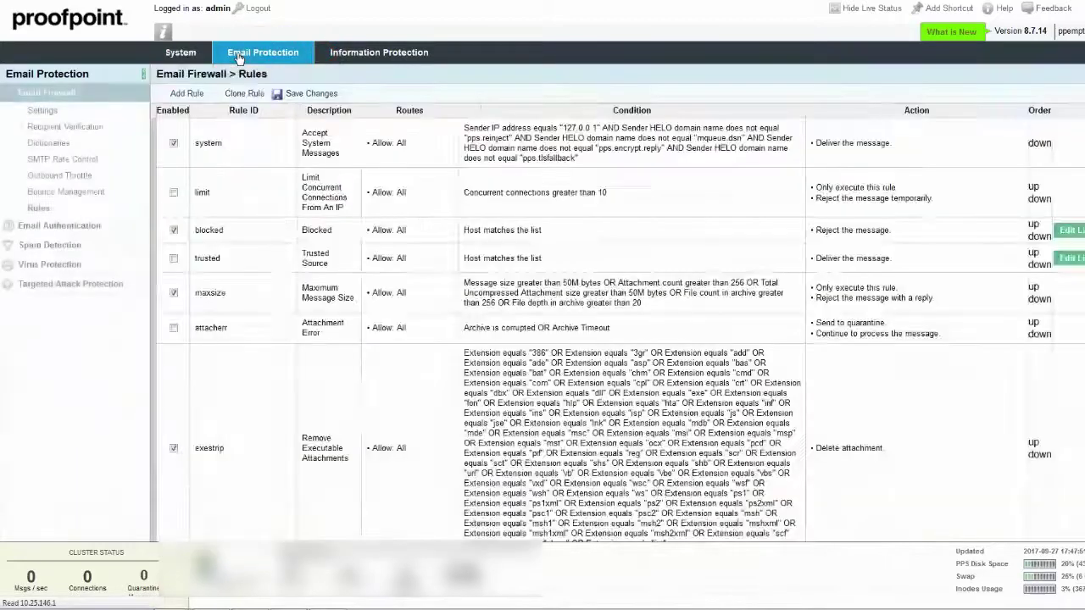
pyautogui.click(39, 208)
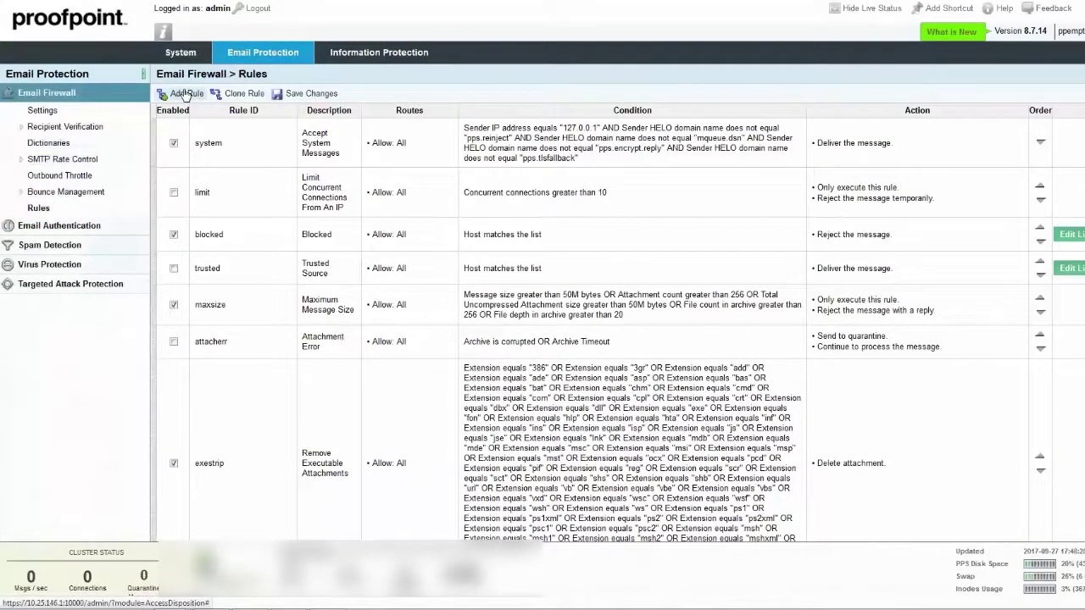
pyautogui.click(185, 94)
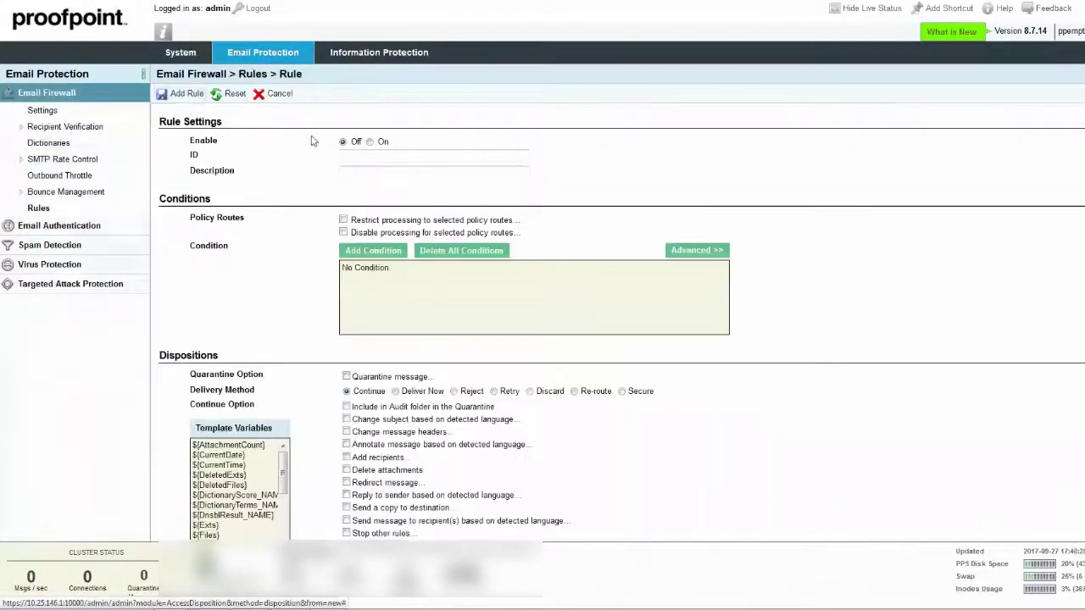
pyautogui.click(371, 142)
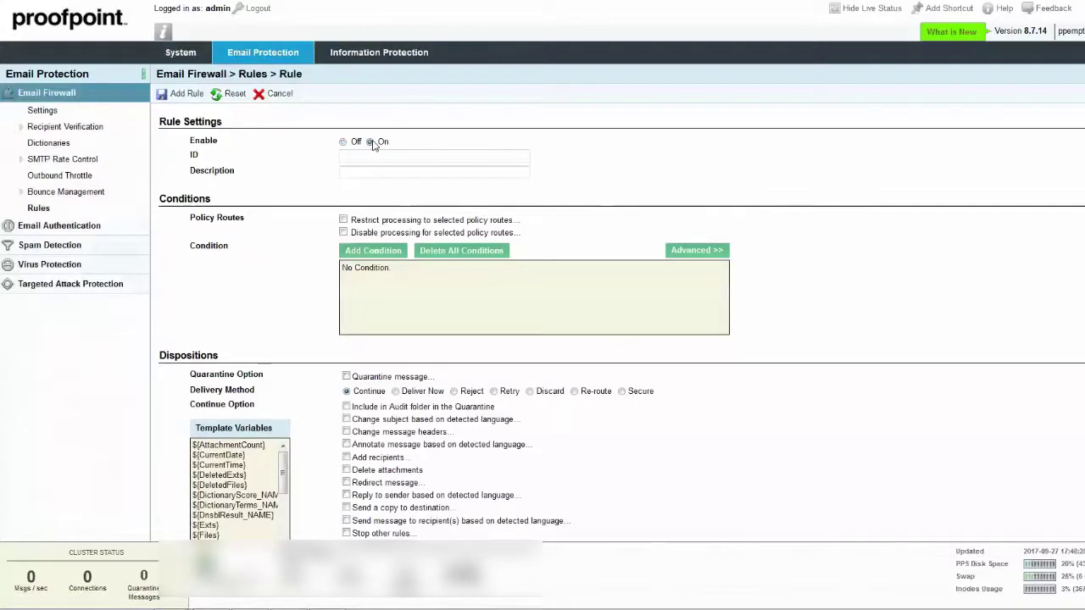
pyautogui.click(369, 155)
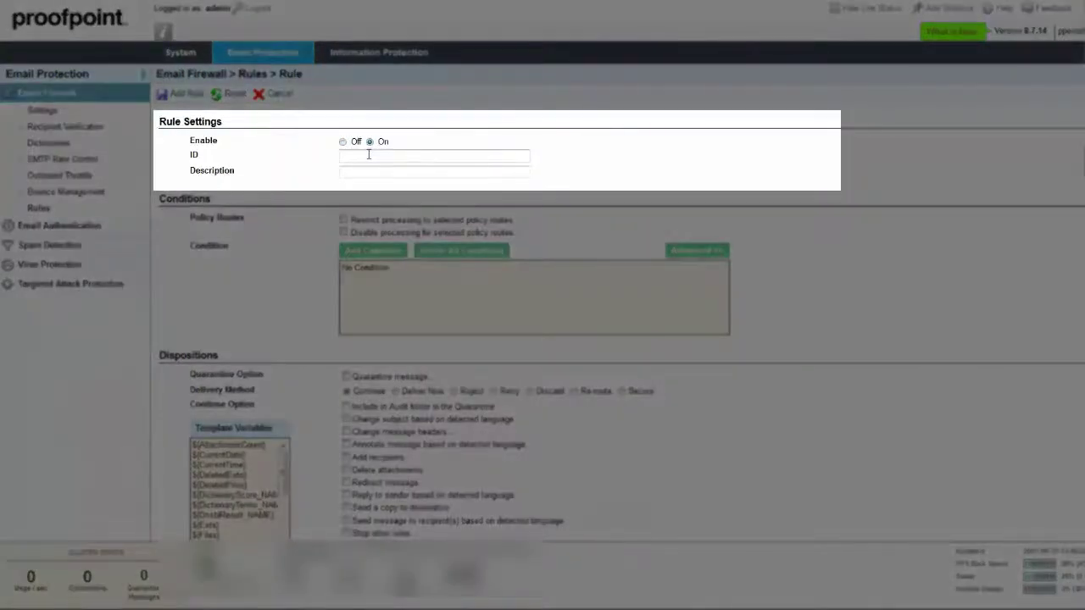
pyautogui.write('enc')
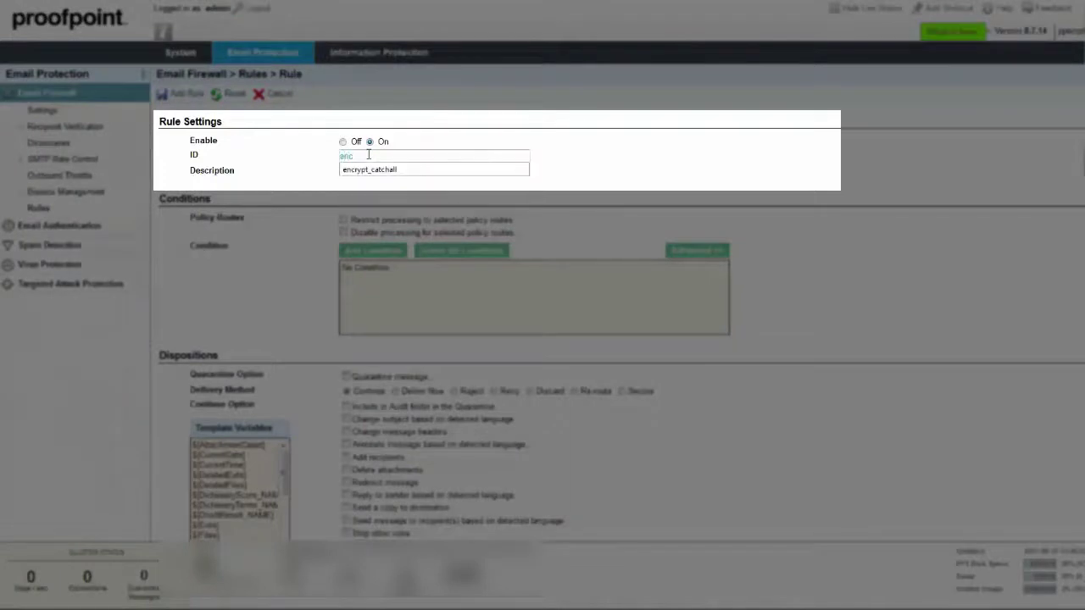
pyautogui.click(360, 171)
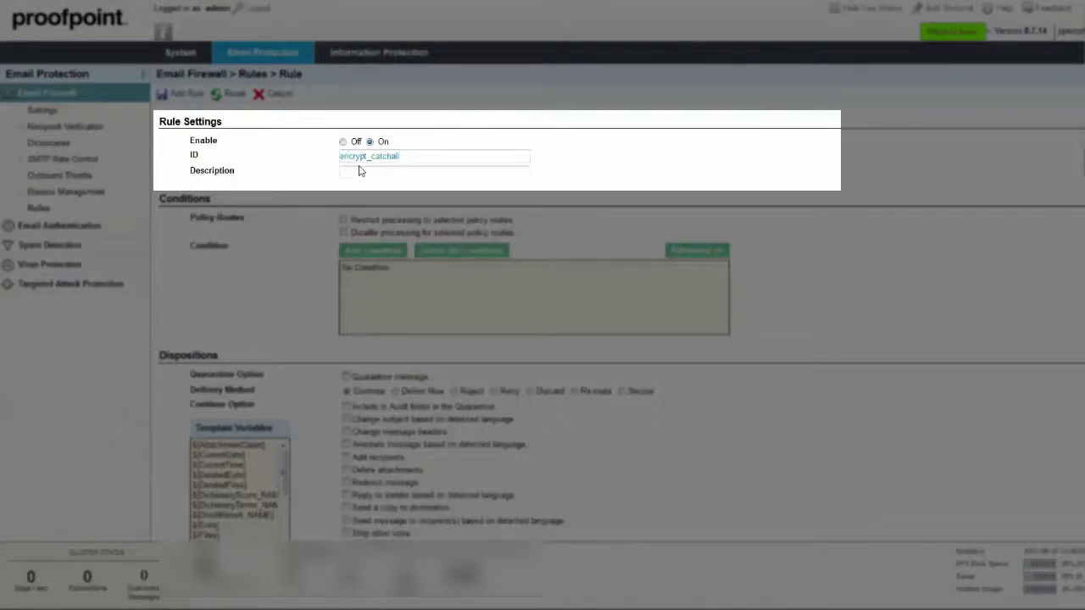
pyautogui.write('e')
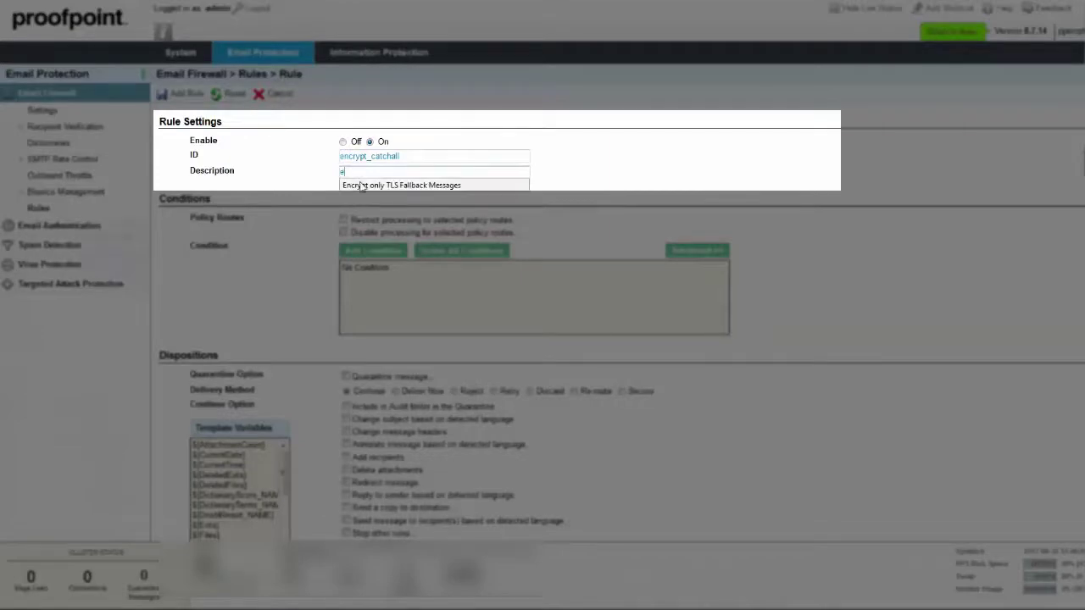
pyautogui.click(361, 186)
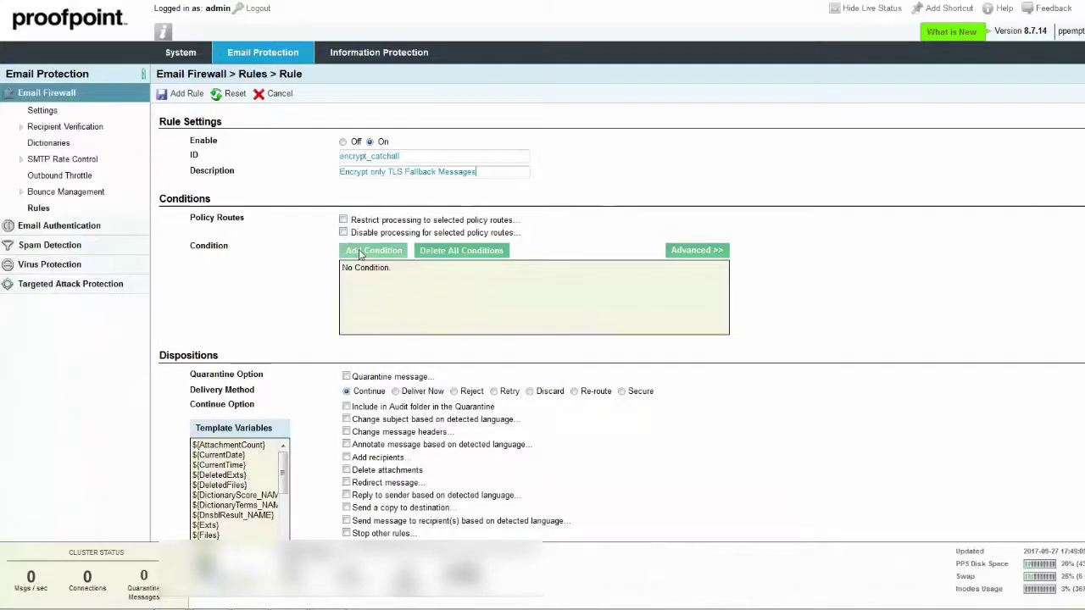
# Add a condition to the new rule requiring that the Policy Route equals tls_fallback
pyautogui.click(360, 252)
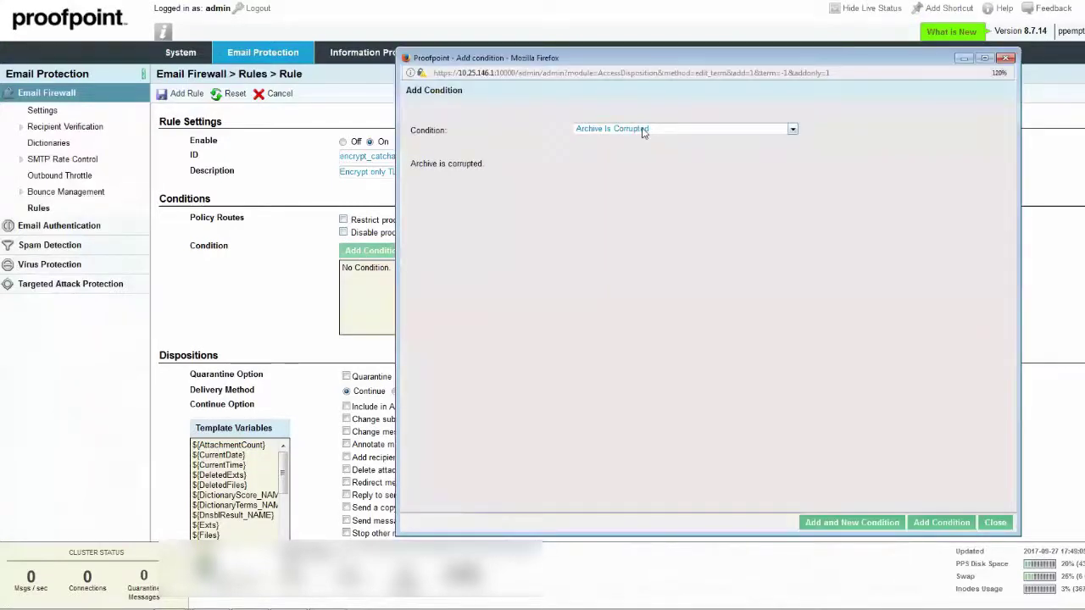
pyautogui.click(643, 130)
pyautogui.scroll(-4, 632, 364)
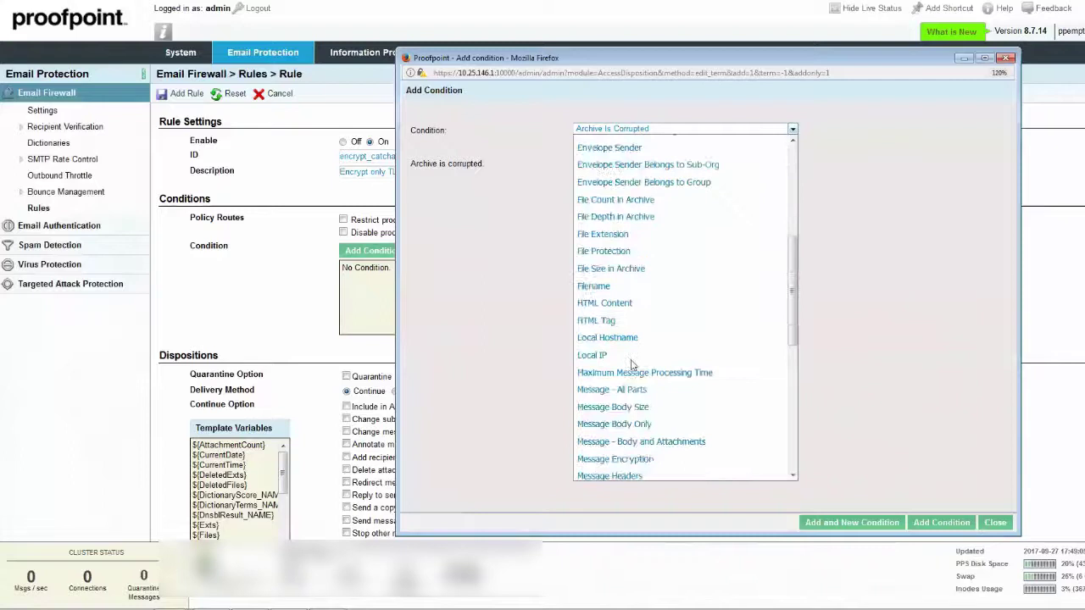
pyautogui.scroll(-4, 631, 364)
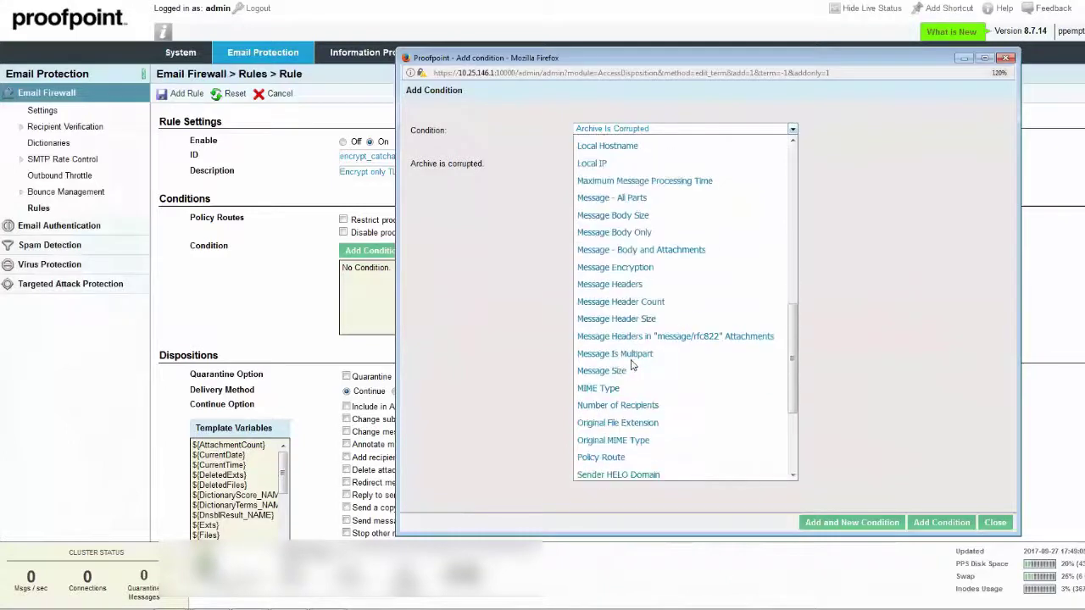
pyautogui.click(614, 457)
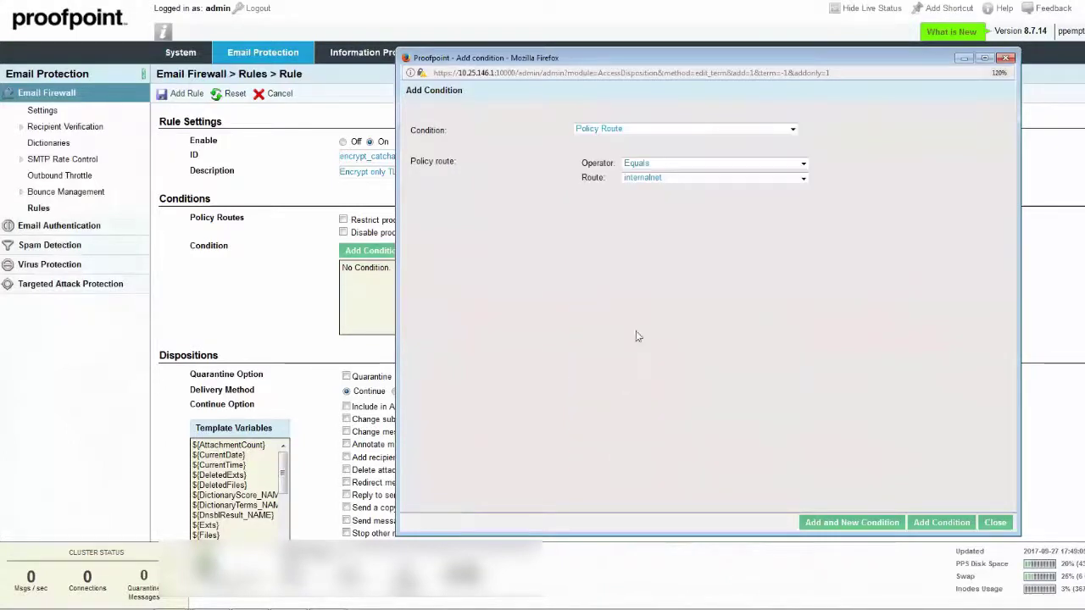
pyautogui.click(660, 179)
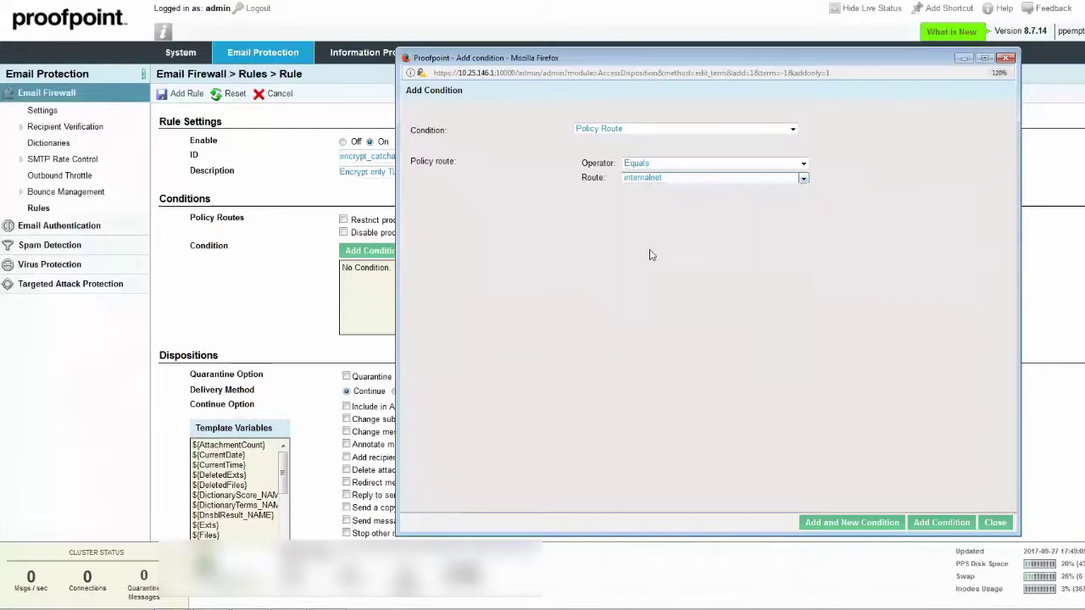
pyautogui.press('Down')
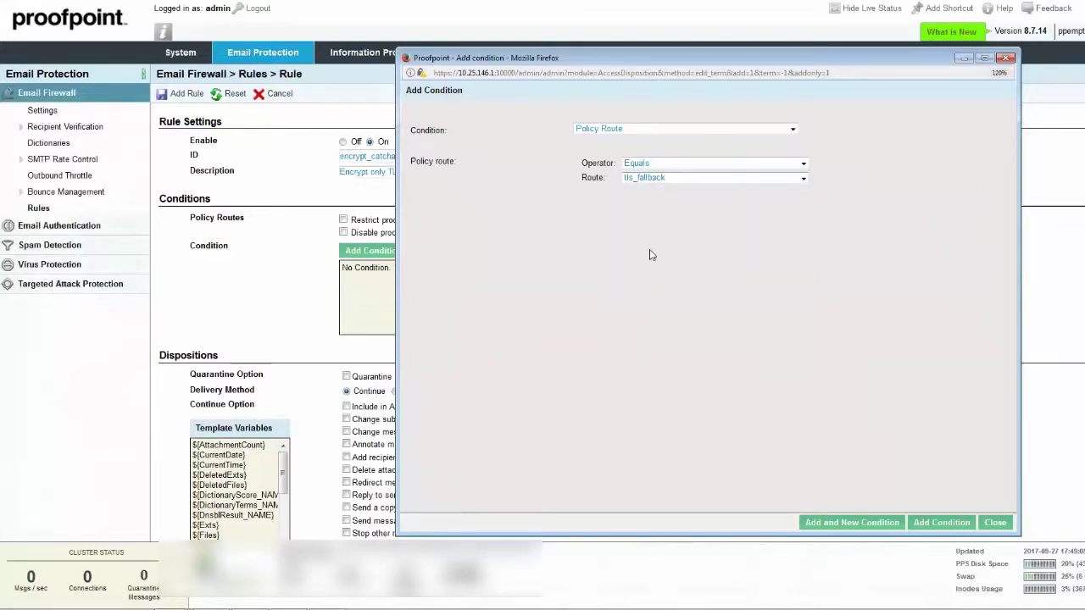
pyautogui.click(937, 523)
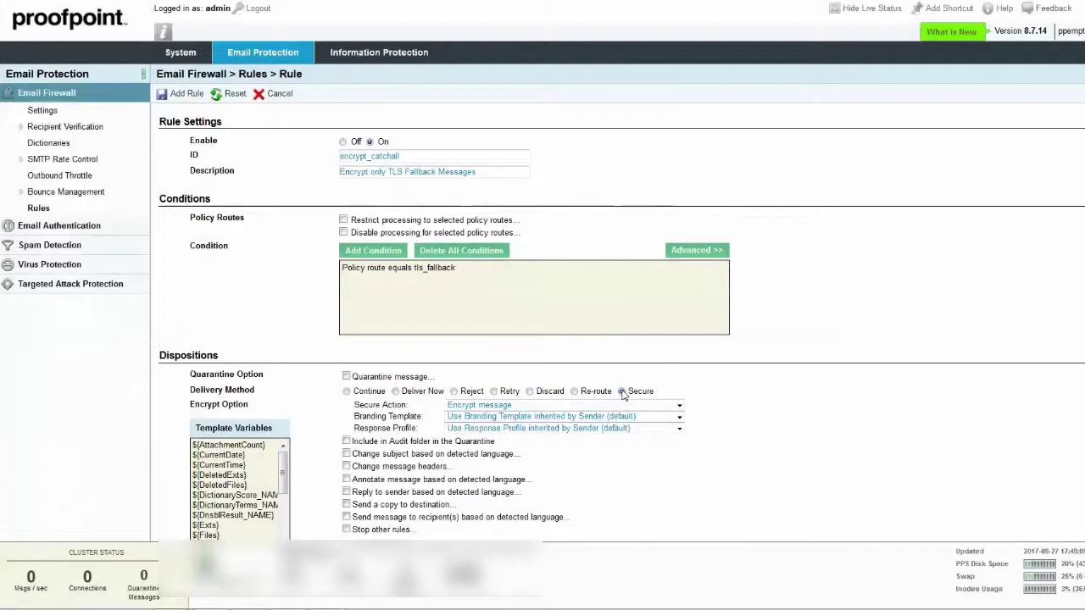
# Set the rule's delivery method to Secure, leave the recipient message option off, and add the rule to the Email Firewall
pyautogui.scroll(-1, 509, 424)
pyautogui.click(392, 455)
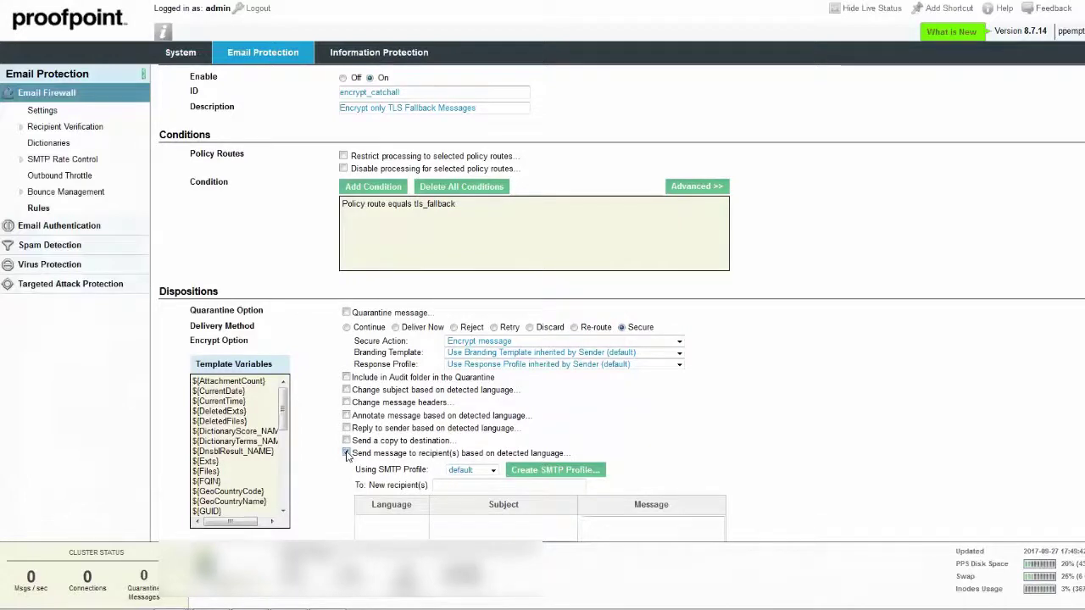
pyautogui.click(346, 453)
pyautogui.scroll(1, 421, 415)
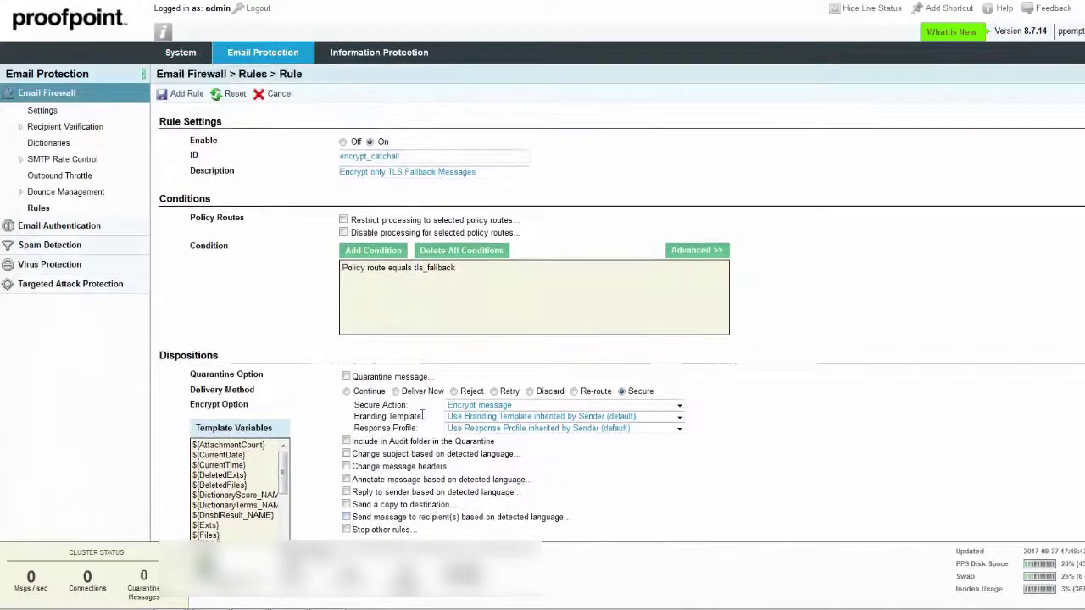
pyautogui.click(183, 96)
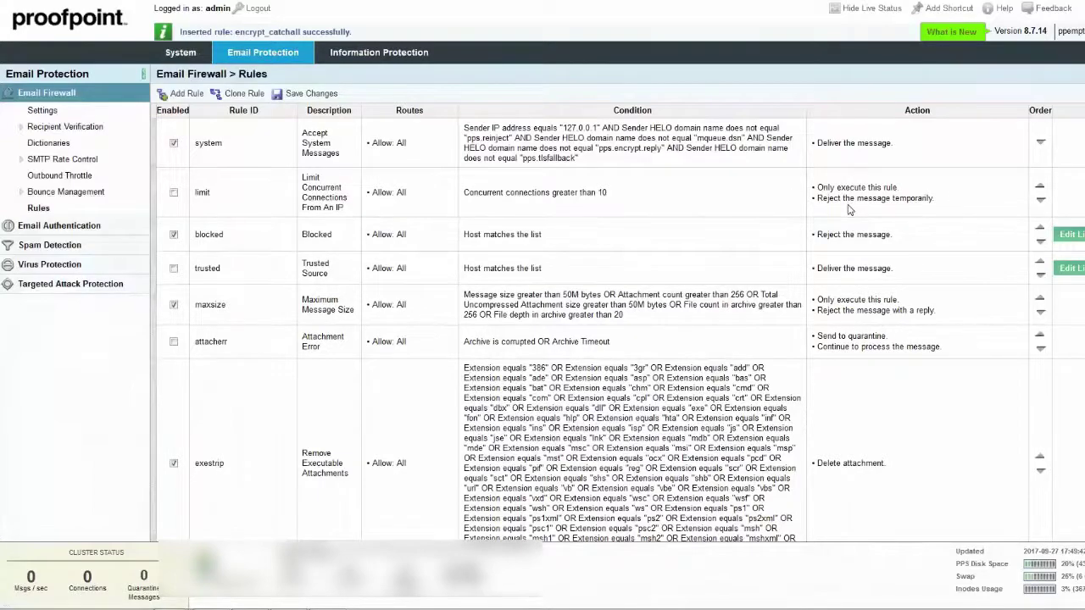
pyautogui.scroll(-10, 851, 210)
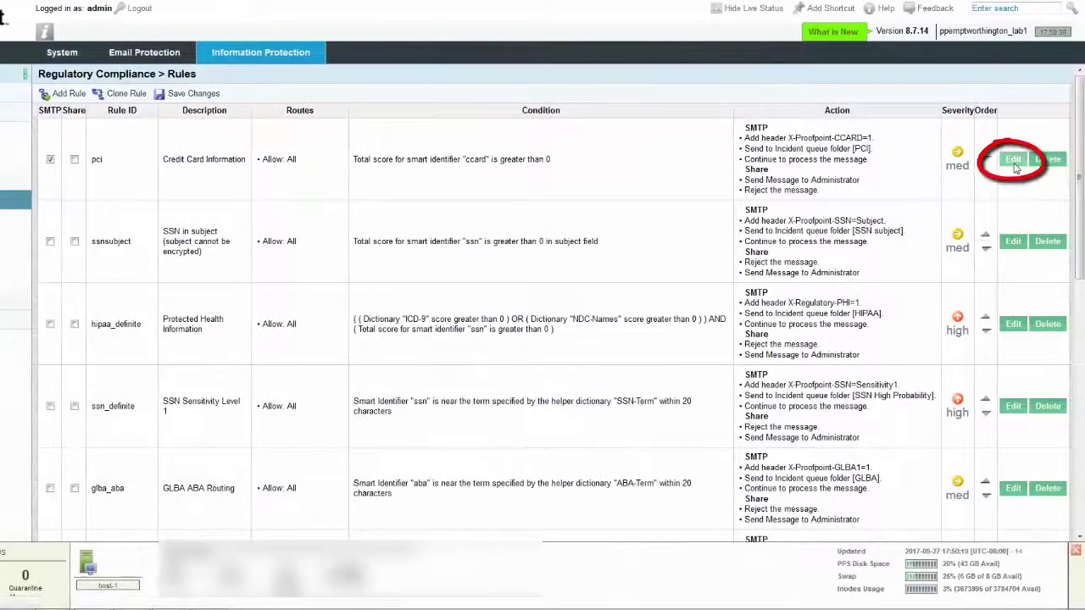
# Edit the pci Regulatory Compliance rule to disable processing for the tls_fallback policy route
pyautogui.click(1014, 162)
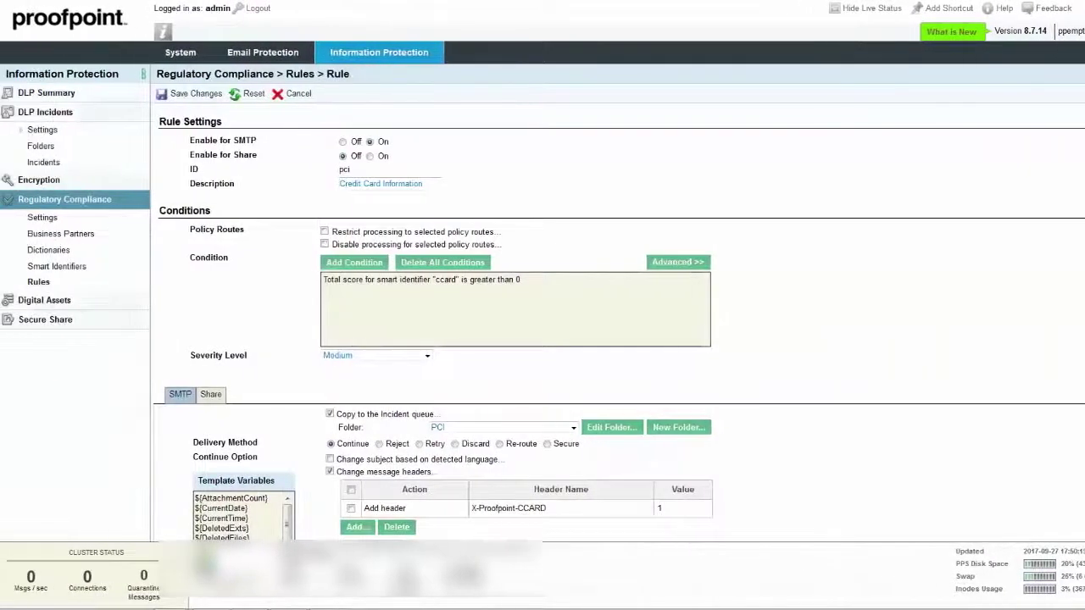
pyautogui.click(324, 244)
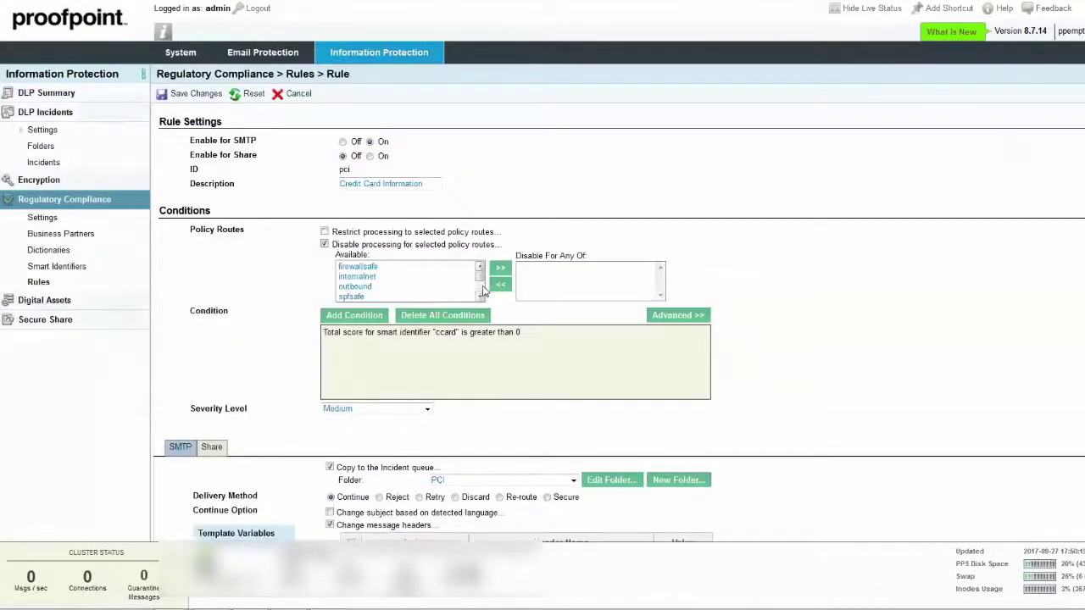
pyautogui.scroll(-2, 484, 291)
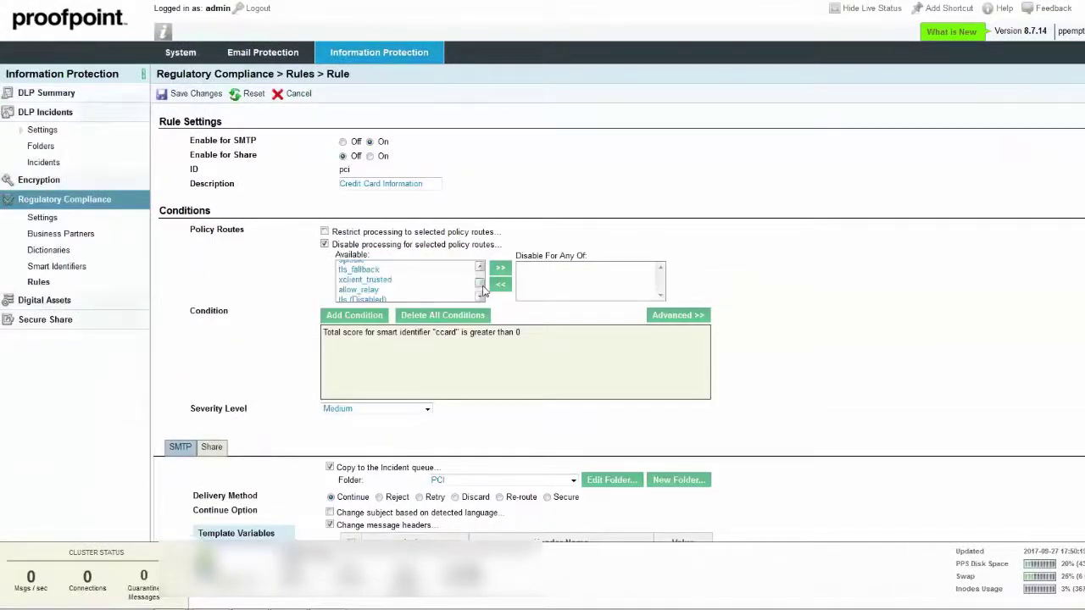
pyautogui.click(377, 269)
pyautogui.click(500, 269)
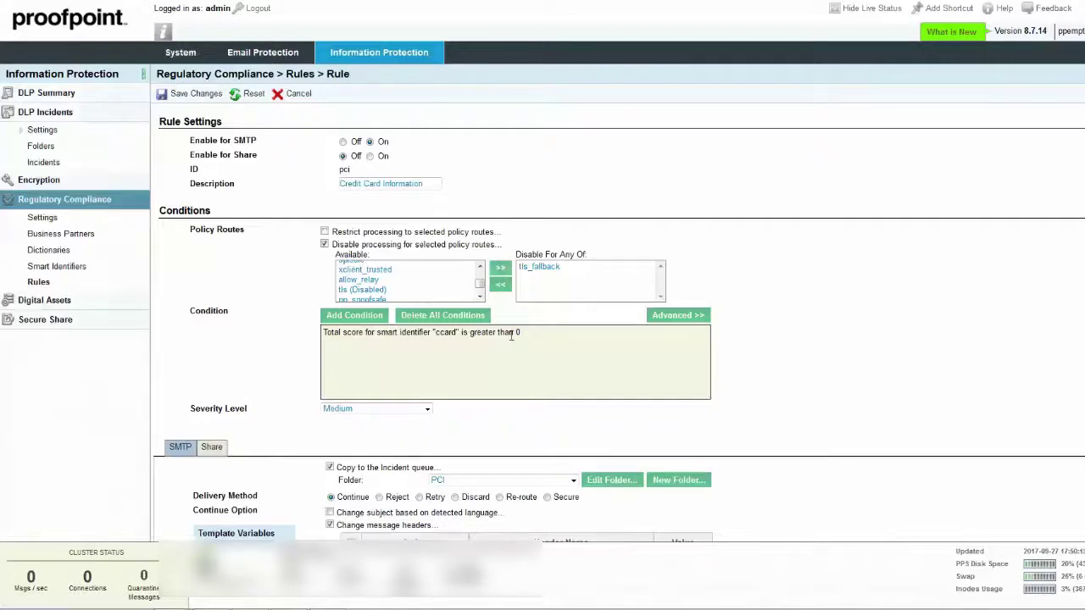
# Set the pci rule's SMTP delivery method to Re-route and open the choice of SMTP profiles
pyautogui.scroll(-3, 512, 335)
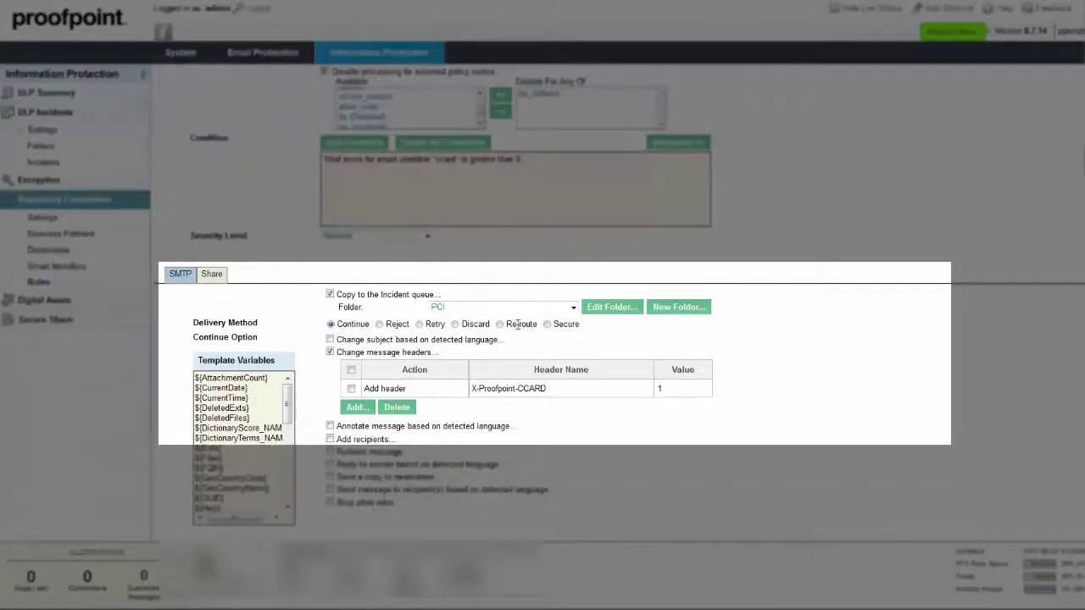
pyautogui.click(500, 324)
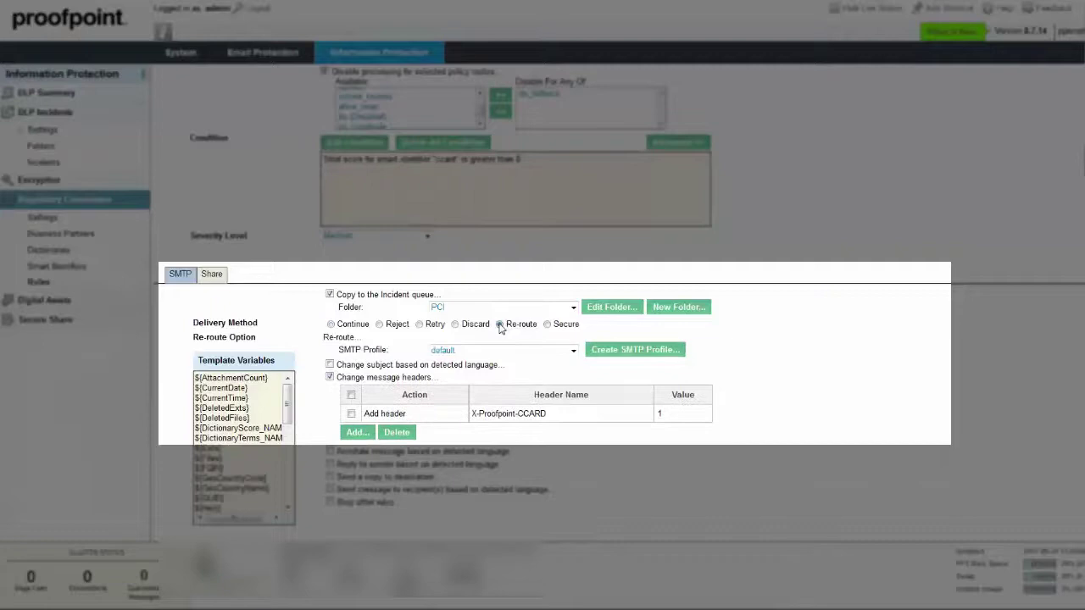
pyautogui.click(573, 351)
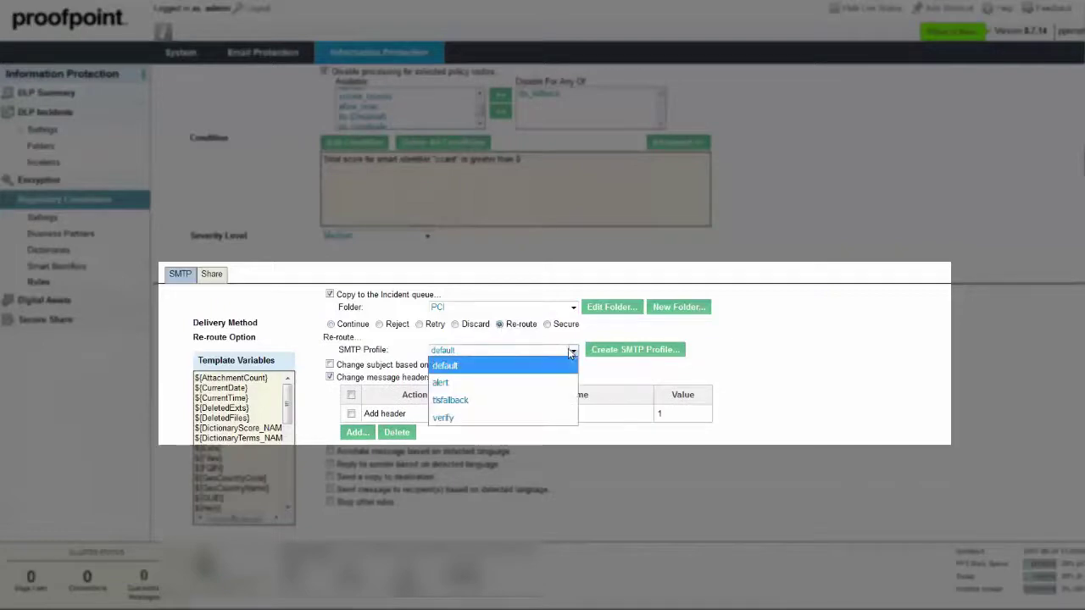
pyautogui.press('Escape')
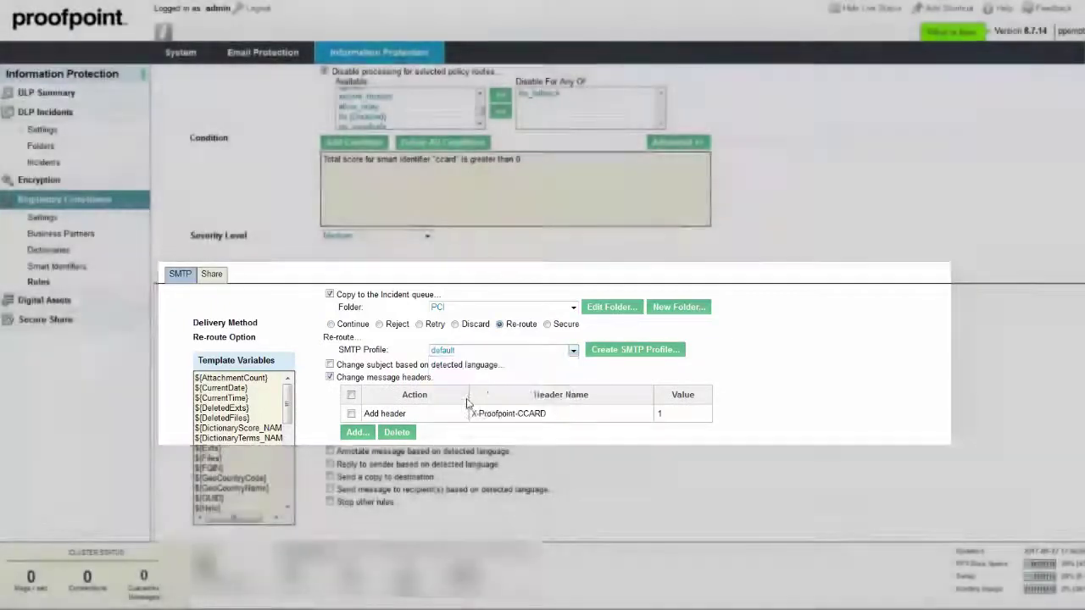